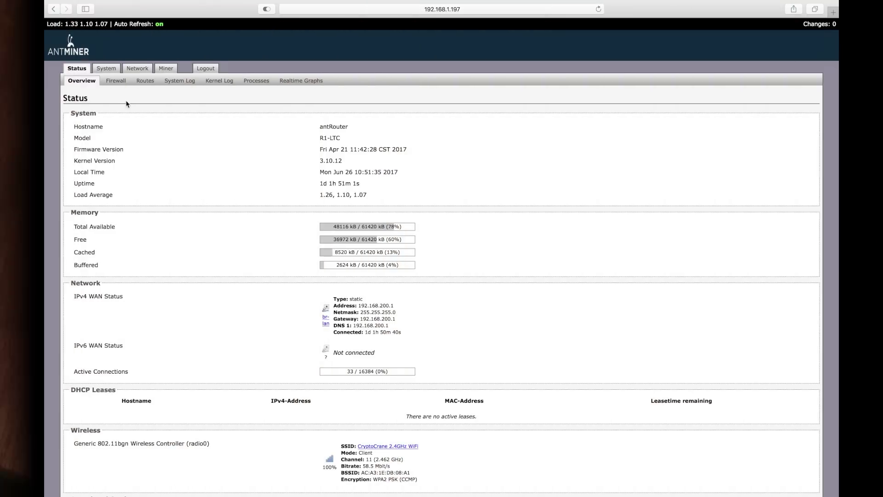
# - Browse the Routes, System Log, Kernel Log, Processes and Realtime Graphs status pages, then the System page
pyautogui.click(116, 85)
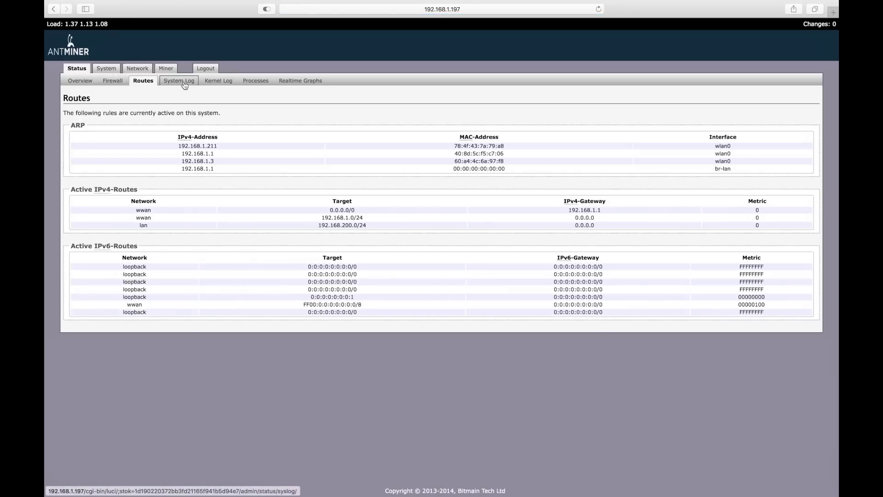
pyautogui.click(184, 85)
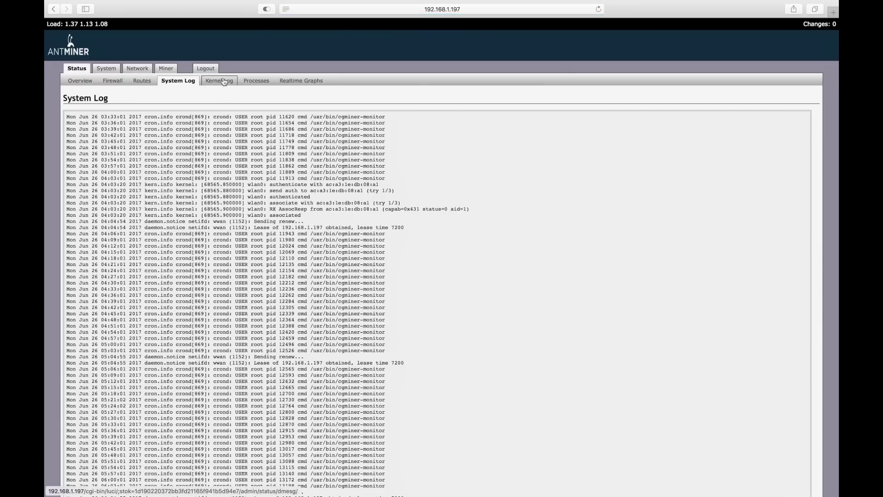
pyautogui.click(224, 81)
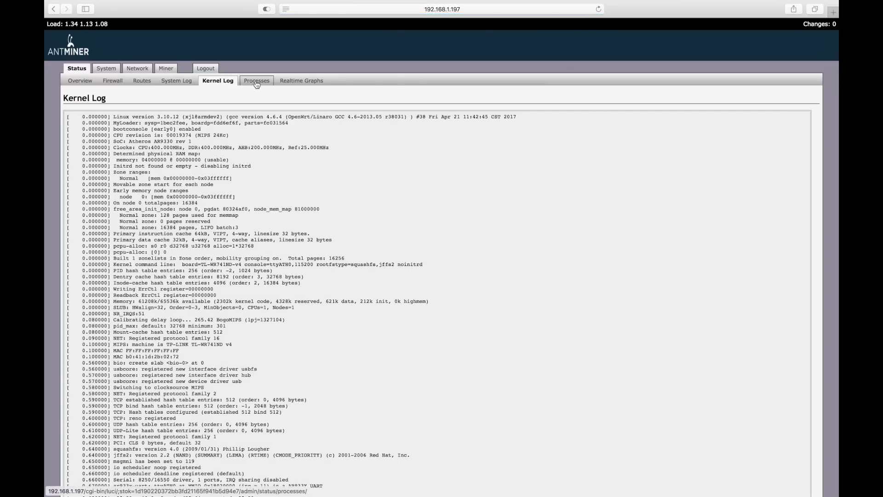
pyautogui.click(260, 83)
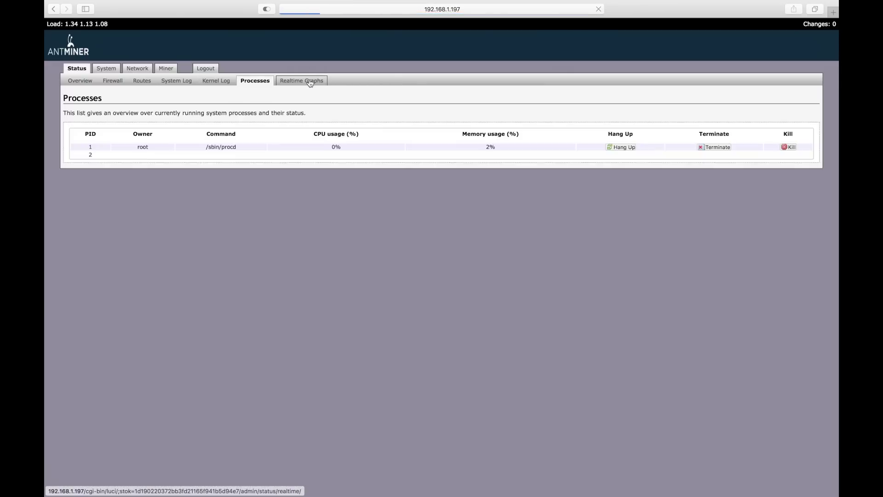
pyautogui.click(311, 83)
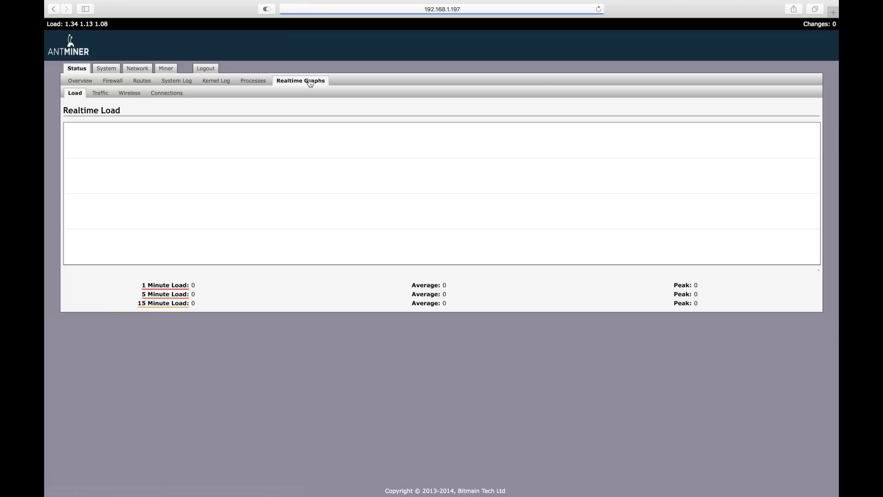
pyautogui.click(105, 73)
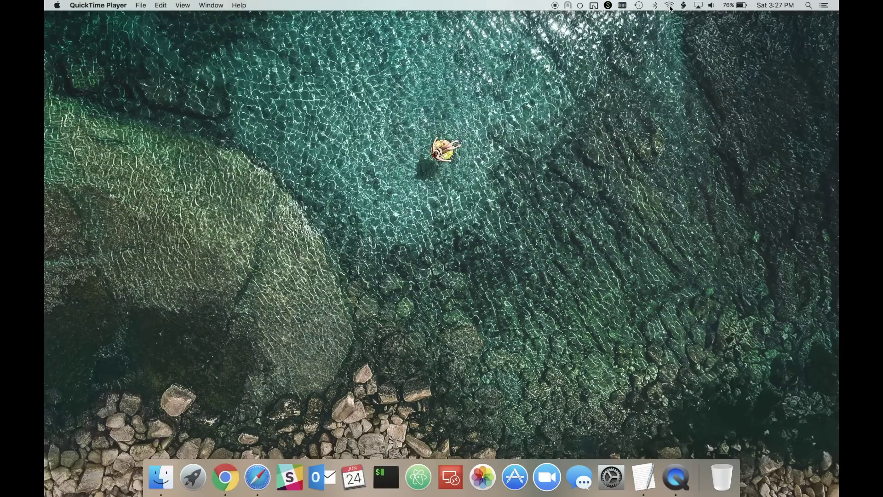
# - Join the Mac to antRouter-B0411D2B0272 Wi-Fi and verify its 192.168.200.163 address
pyautogui.click(670, 5)
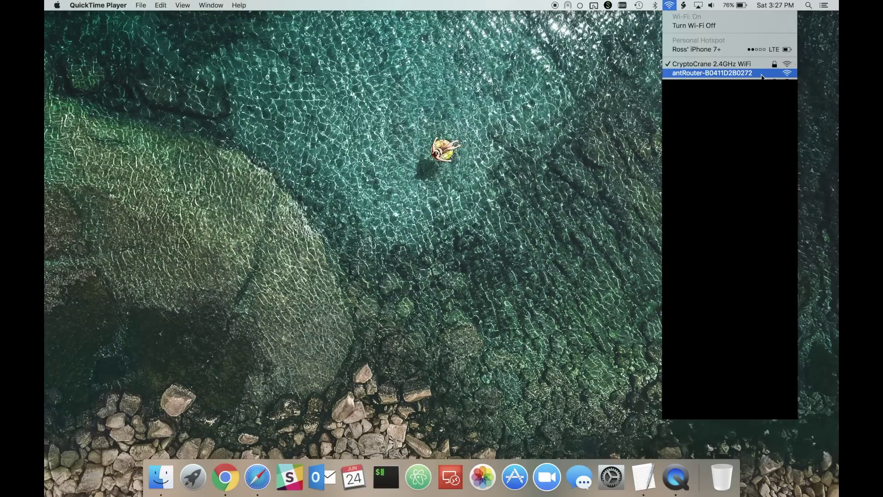
pyautogui.click(762, 76)
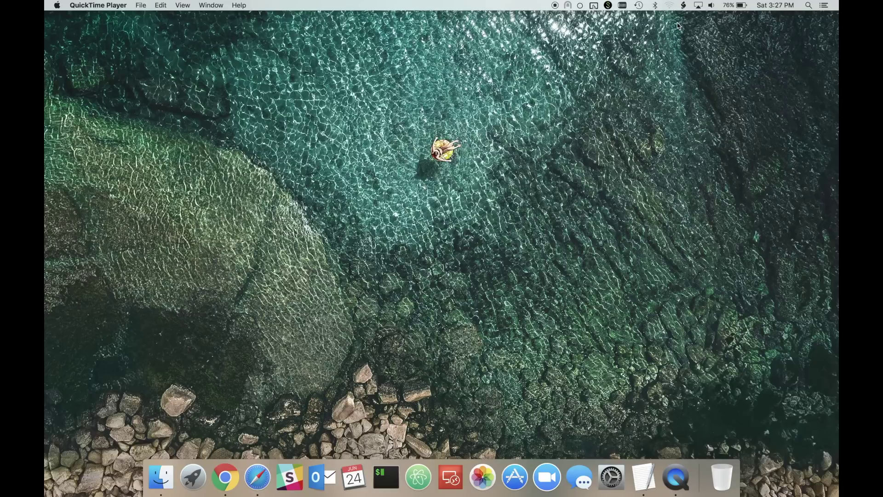
pyautogui.click(670, 7)
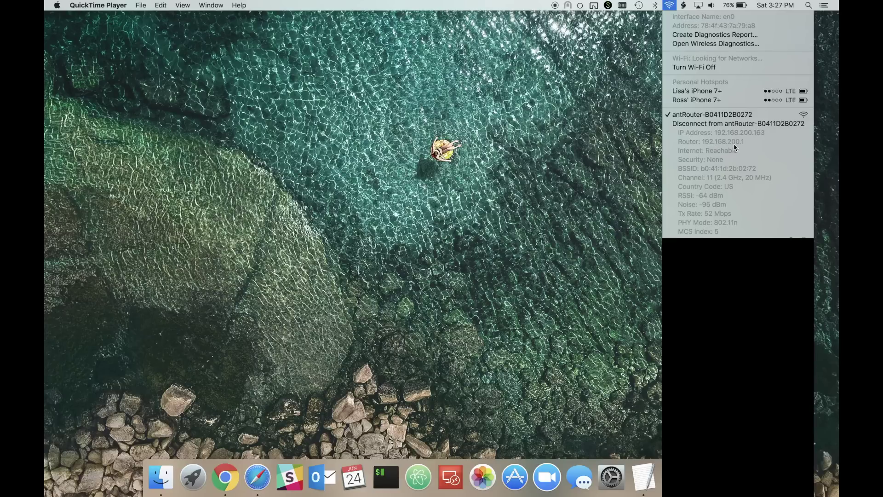
pyautogui.click(615, 177)
pyautogui.hotkey('ctrl', 'Right')
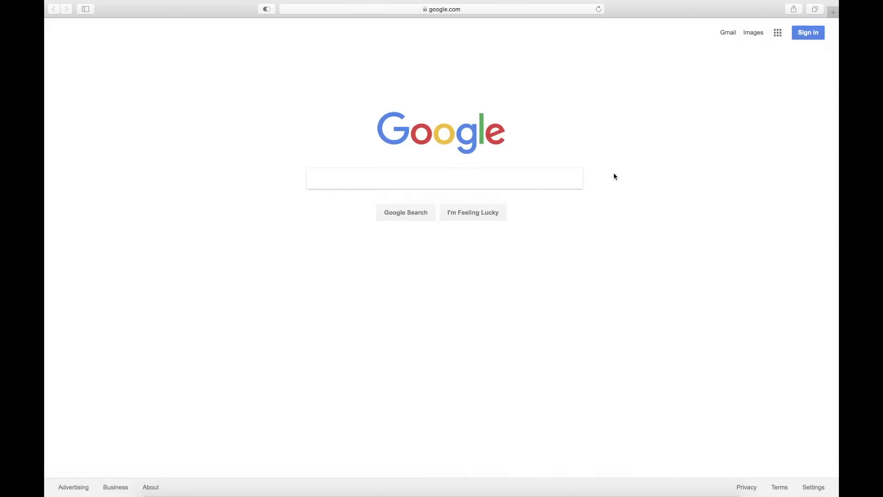
pyautogui.click(513, 10)
pyautogui.write('http://192.1')
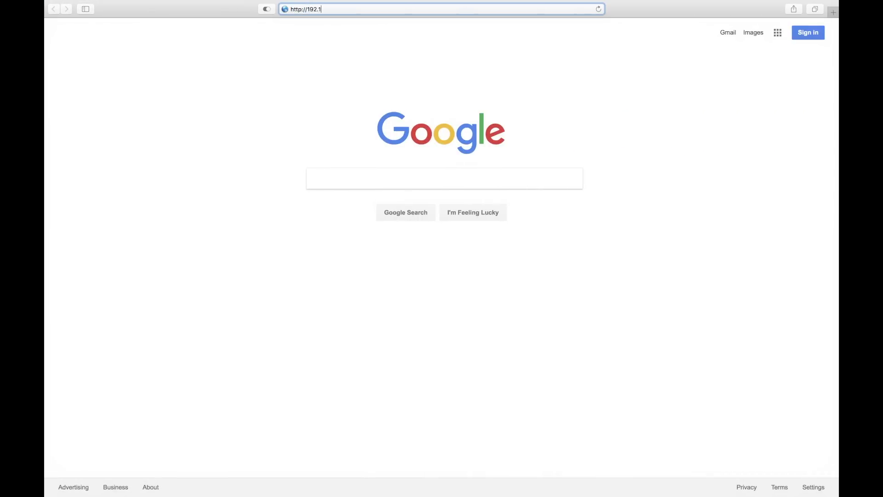
pyautogui.write('68.200.1')
pyautogui.press('Return')
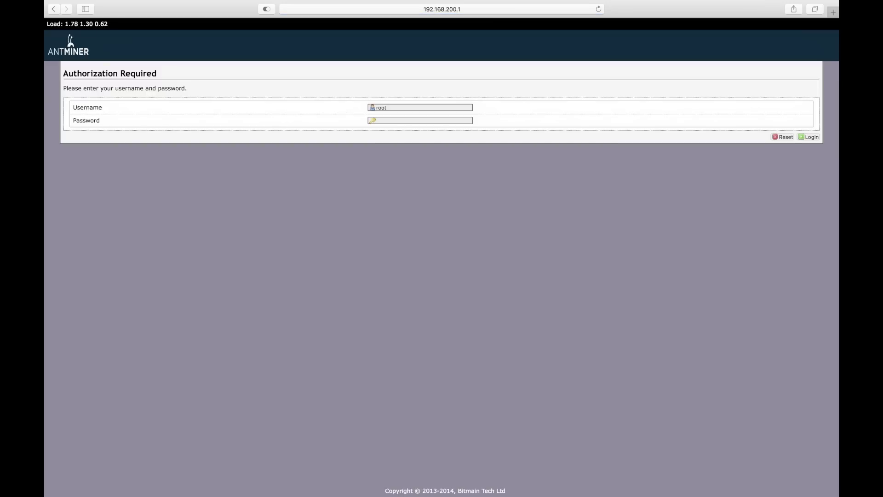
pyautogui.click(396, 120)
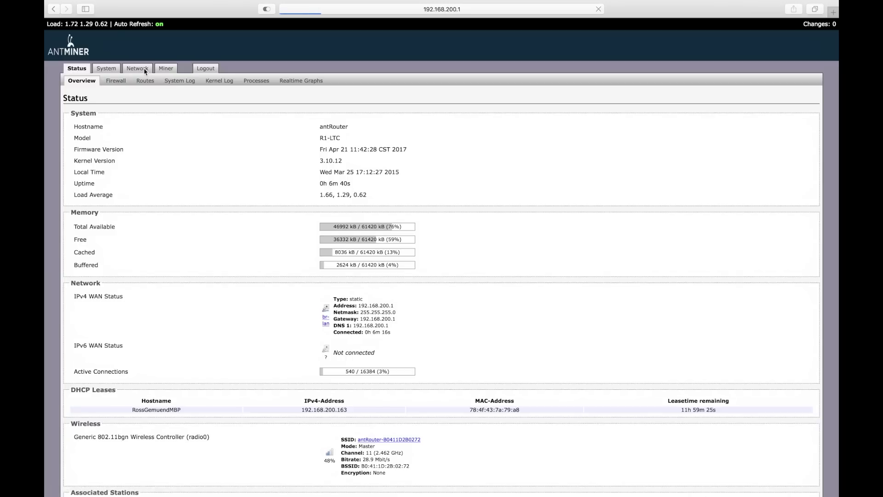
# - Scan under Network > Wifi and join CryptoCrane 2.4GHz WiFi with its passphrase in the lan zone
pyautogui.click(145, 70)
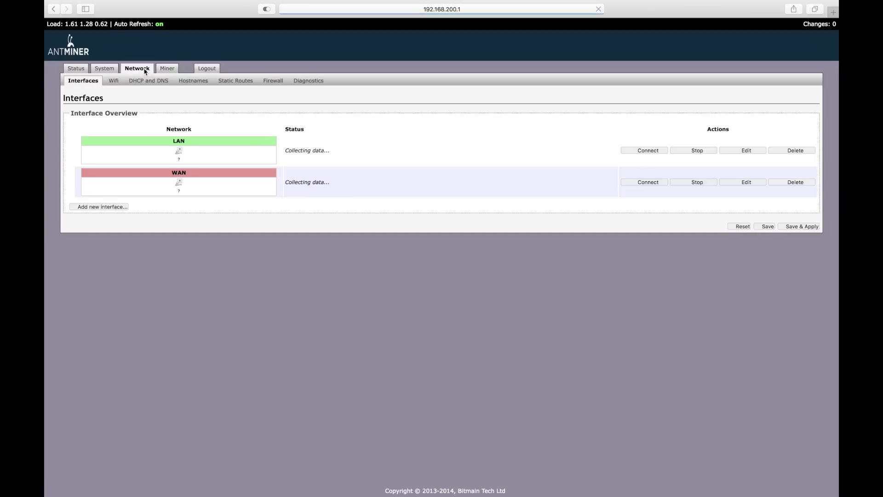
pyautogui.click(115, 84)
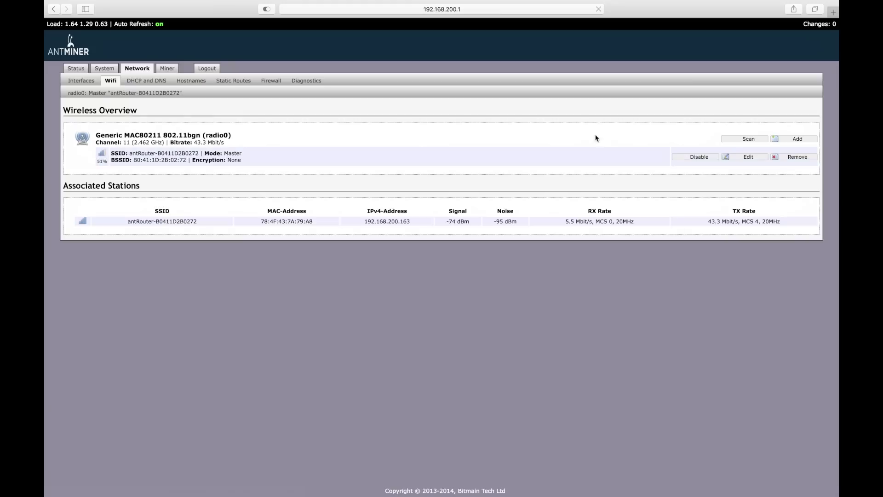
pyautogui.click(749, 139)
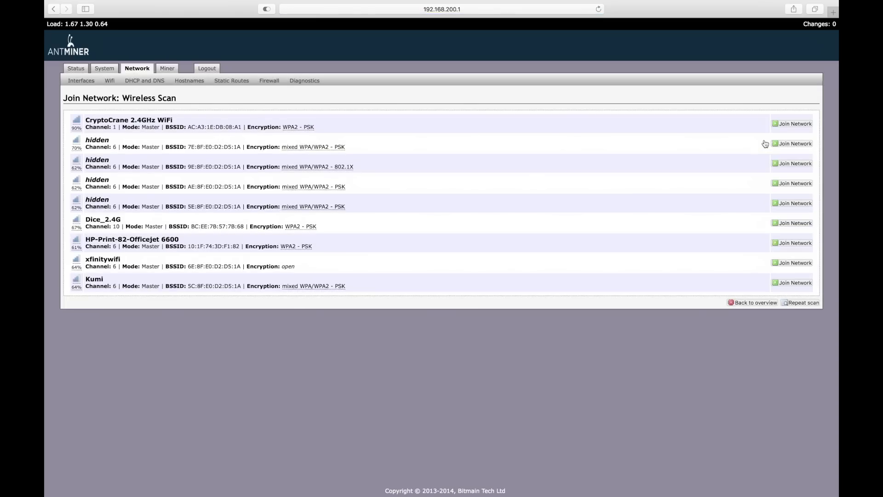
pyautogui.click(804, 127)
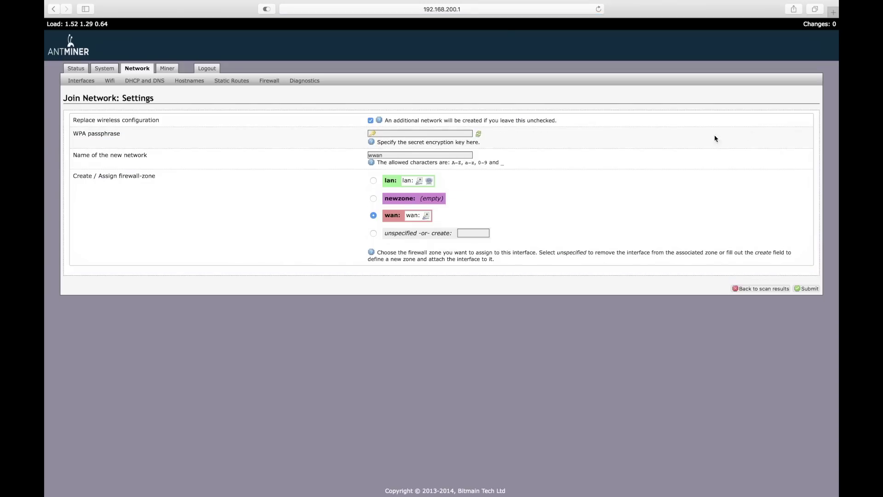
pyautogui.click(458, 135)
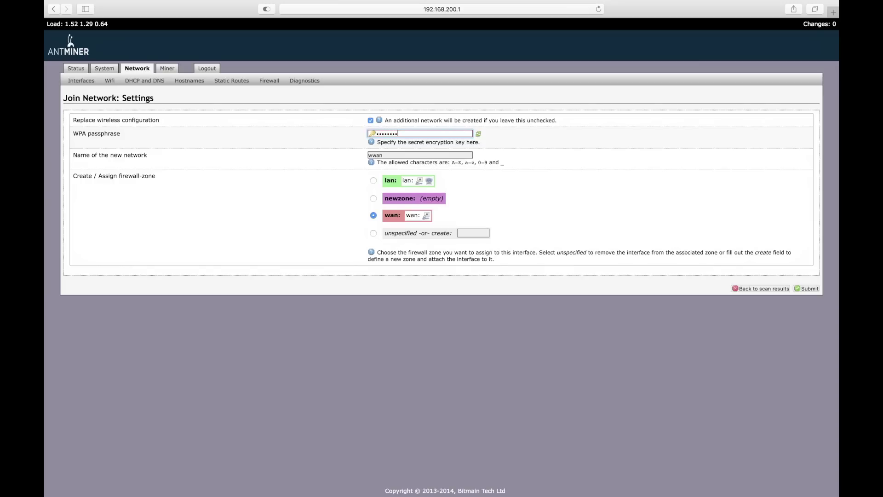
pyautogui.click(374, 181)
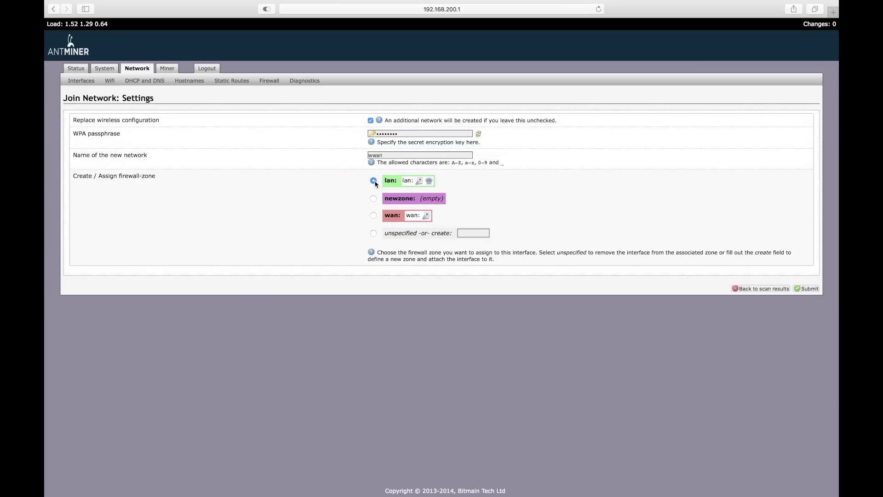
pyautogui.click(809, 289)
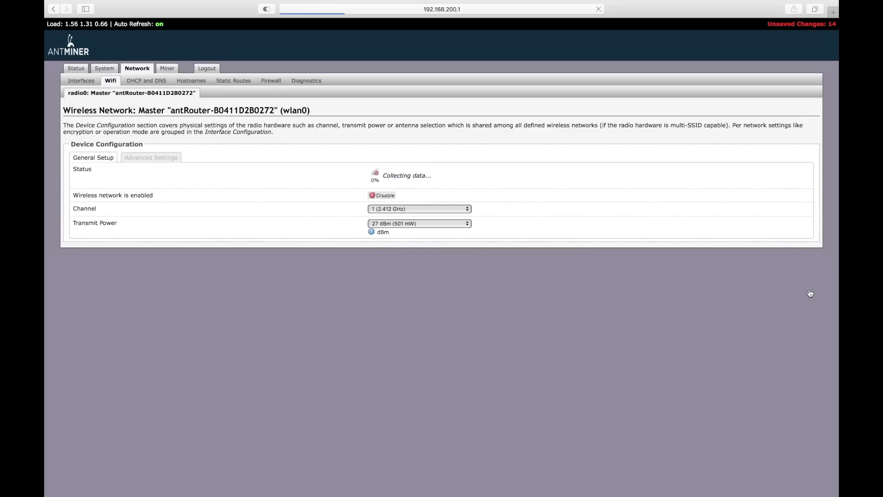
pyautogui.click(801, 425)
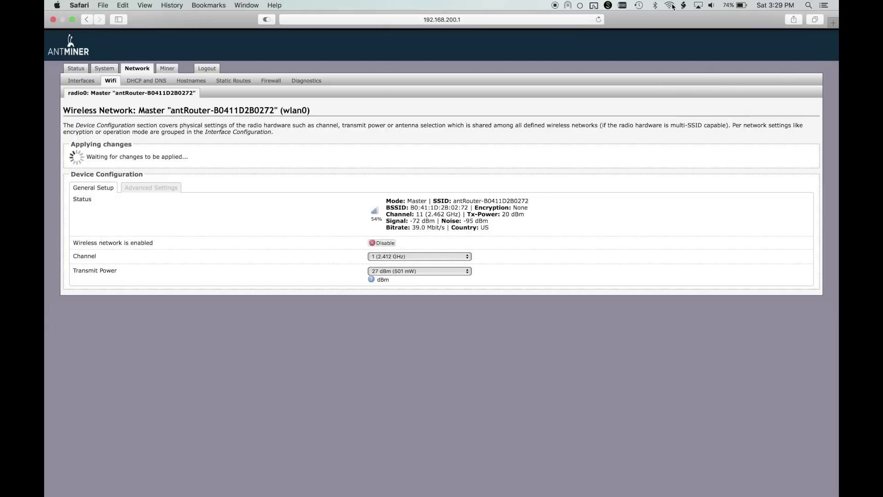
pyautogui.click(669, 5)
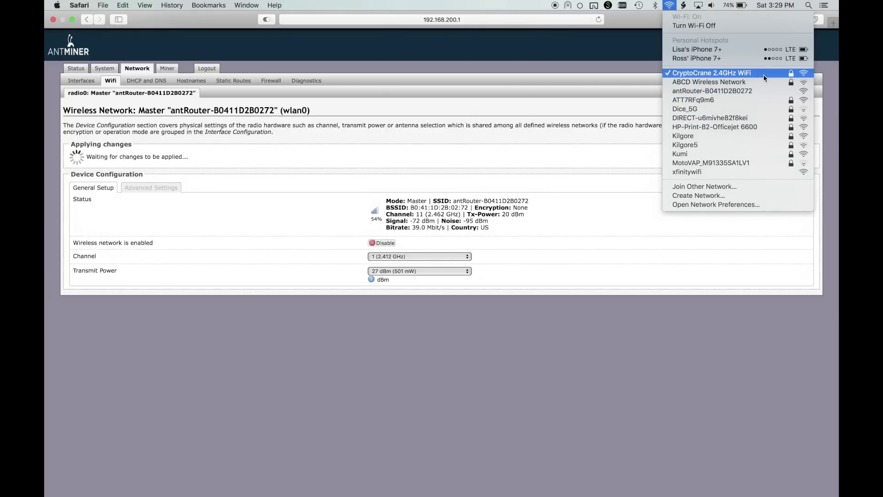
pyautogui.click(612, 336)
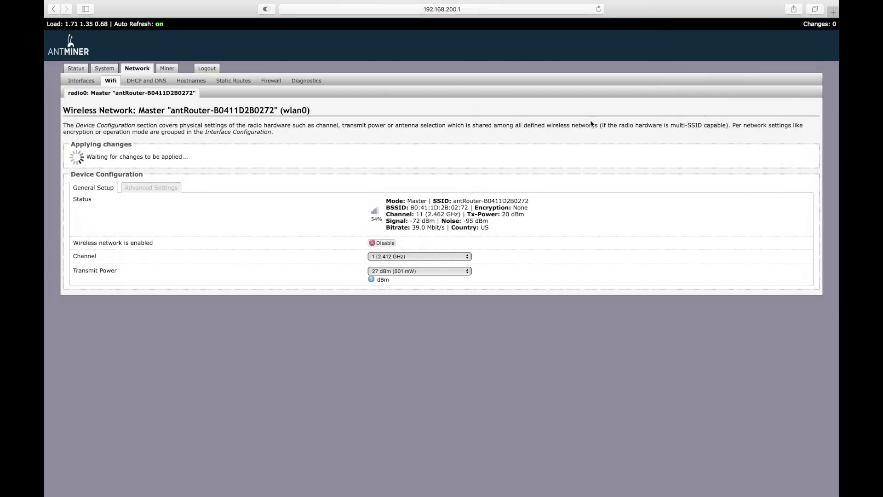
pyautogui.click(492, 13)
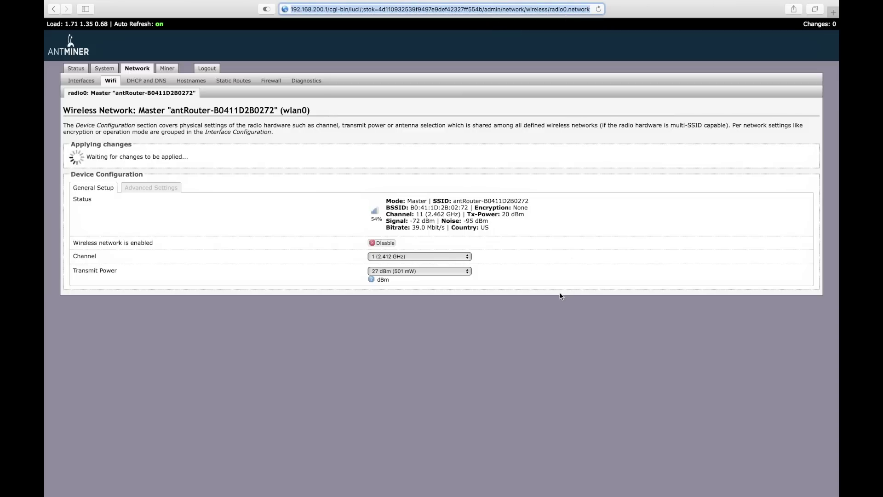
# - Open the router at its new home-network address and log in as root
pyautogui.write('192.16')
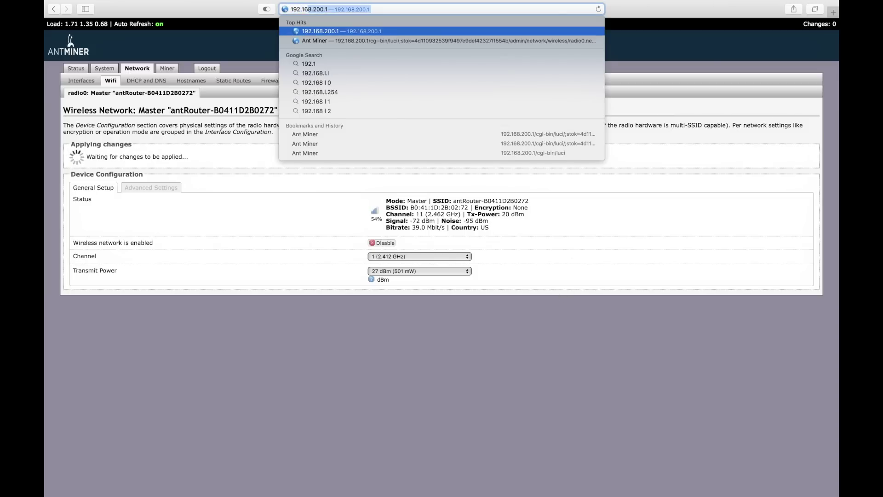
pyautogui.write('8.1.215')
pyautogui.press('Return')
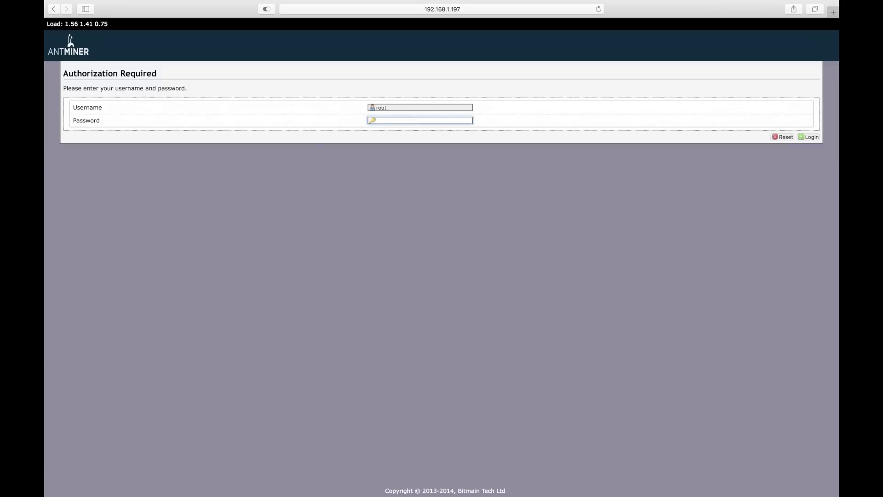
pyautogui.press('Return')
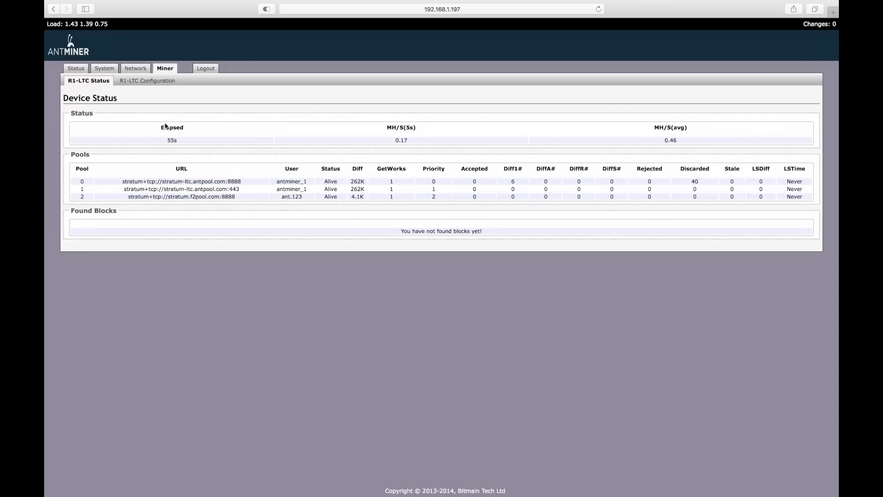
# - In R1-LTC Configuration, set Pool 1 to the NiceHash scrypt URL with the NiceHash wallet as worker
pyautogui.click(102, 81)
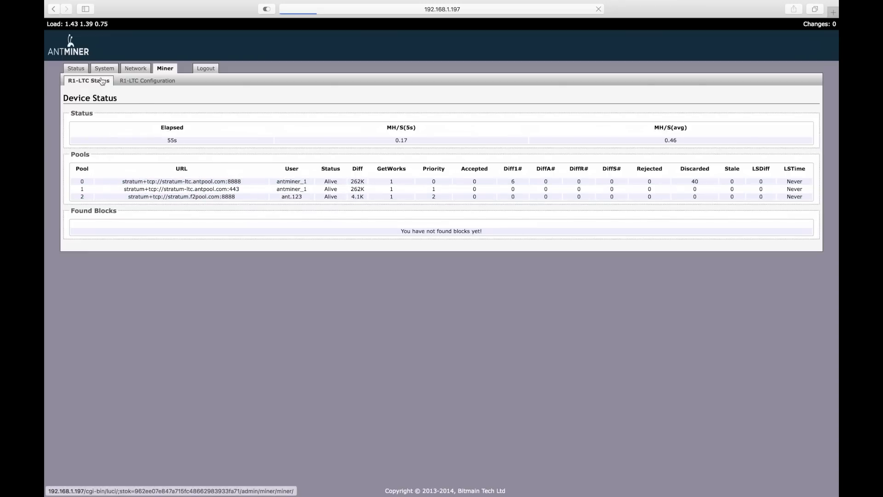
pyautogui.click(139, 86)
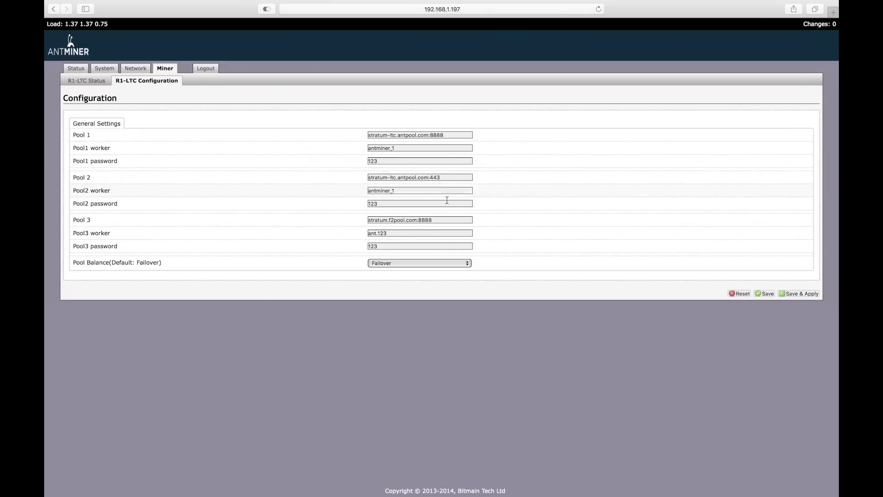
pyautogui.tripleClick(458, 135)
pyautogui.press('super+v')
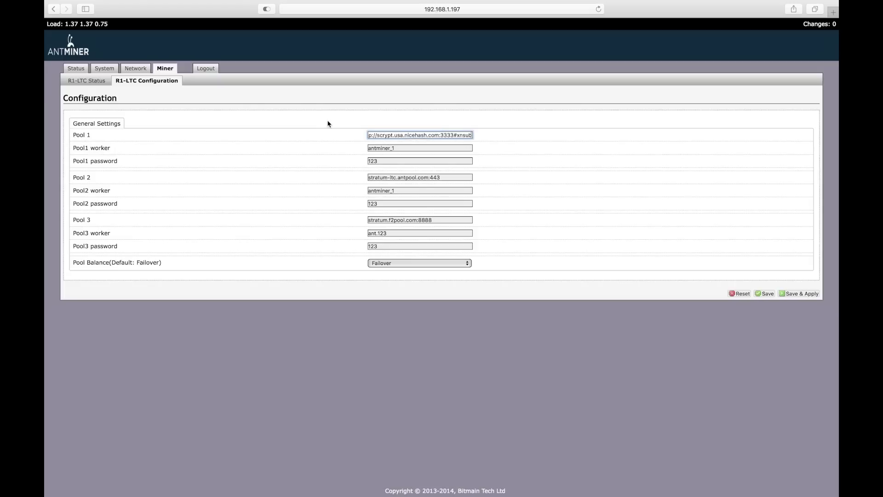
pyautogui.press('Tab')
pyautogui.press('super+v')
# - Set Pool 2 to stratum+tcp://litecoinpool.org:3333 with its worker, clear Pool 3, and save and apply
pyautogui.tripleClick(423, 177)
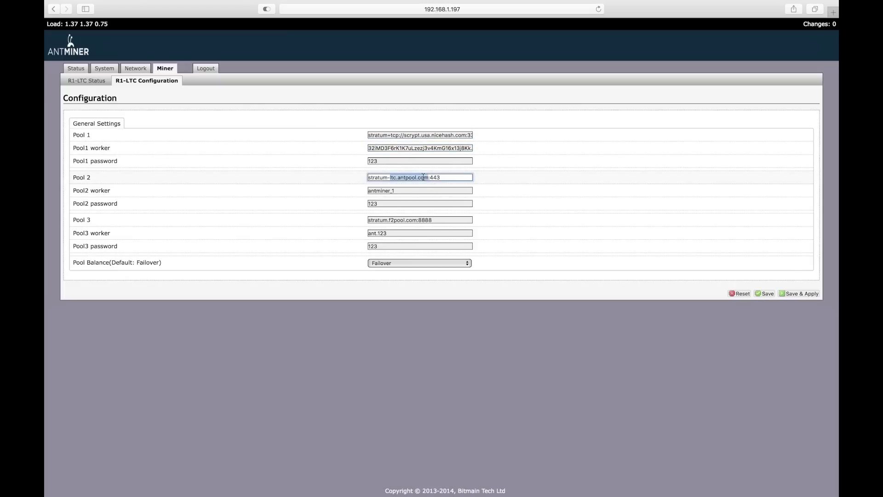
pyautogui.press('super+v')
pyautogui.press('Tab')
pyautogui.press('super+v')
pyautogui.press('Tab')
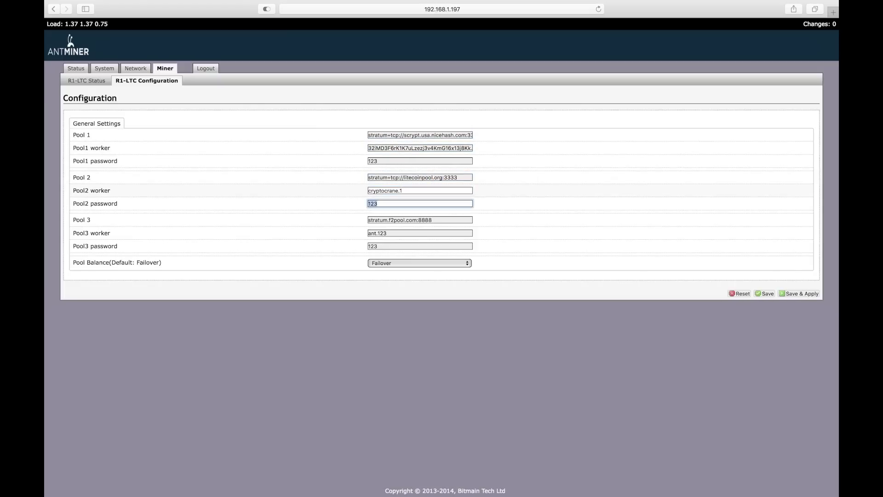
pyautogui.press('Tab')
pyautogui.press('BackSpace')
pyautogui.press('Tab')
pyautogui.press('BackSpace')
pyautogui.press('Tab')
pyautogui.press('BackSpace')
pyautogui.click(799, 294)
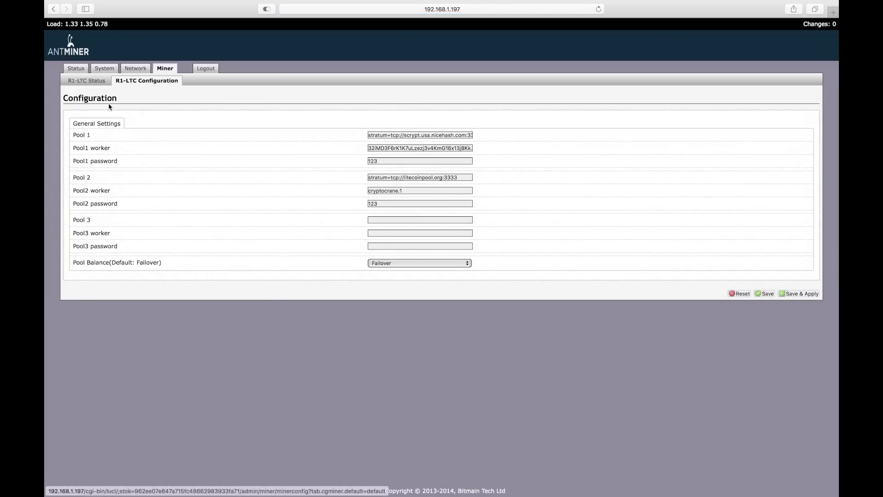
# - Reload the R1-LTC Status page until both pools show Alive with 2,951 and 338 shares accepted
pyautogui.click(90, 83)
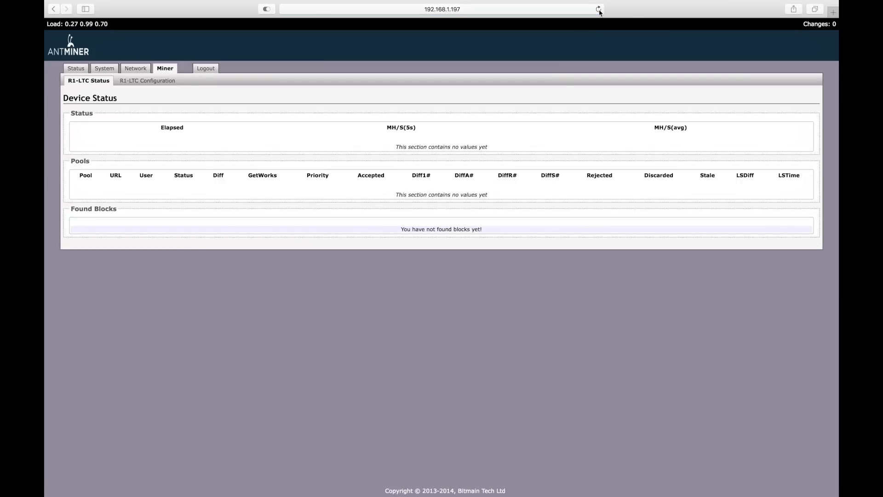
pyautogui.click(599, 10)
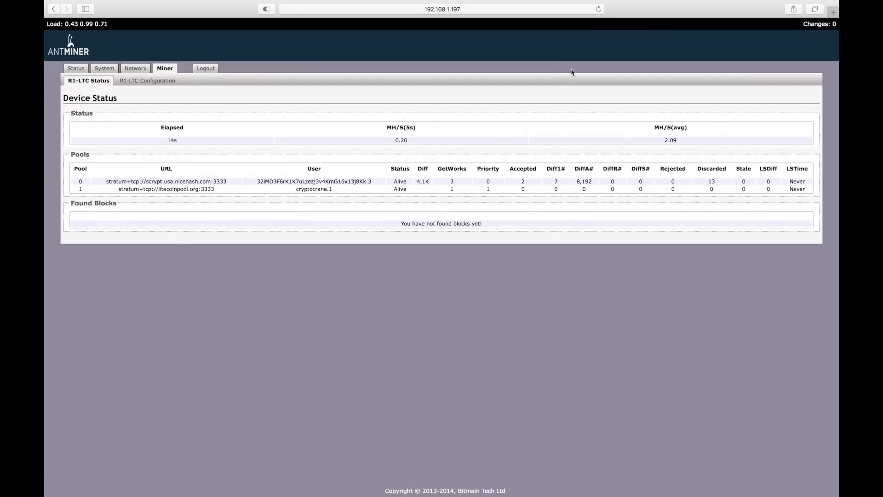
pyautogui.click(599, 9)
pyautogui.click(598, 9)
pyautogui.click(599, 9)
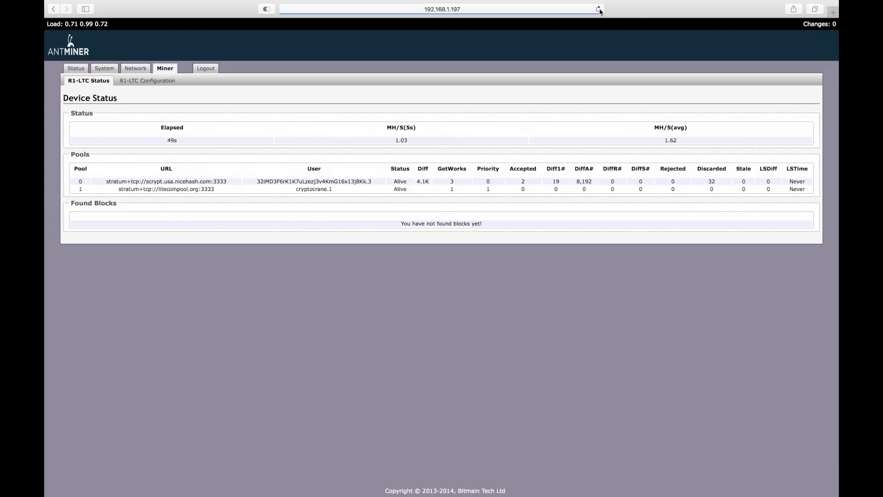
pyautogui.click(599, 9)
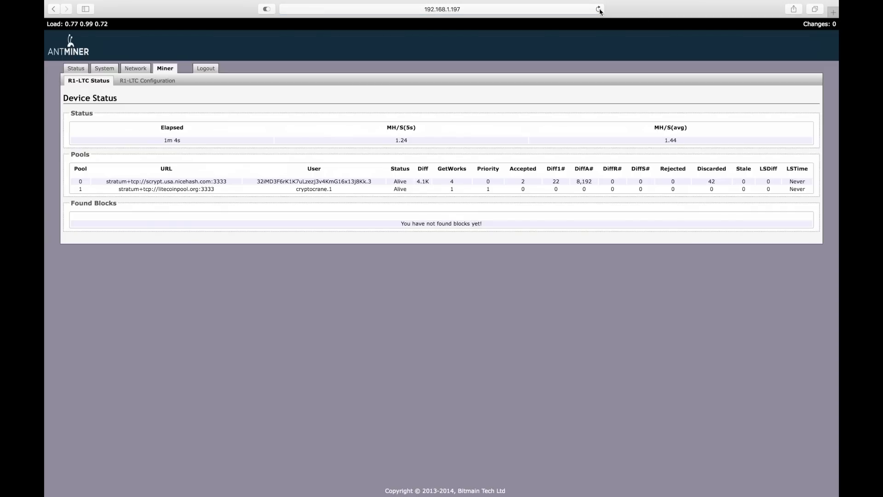
pyautogui.click(599, 9)
pyautogui.click(598, 9)
pyautogui.click(599, 9)
pyautogui.click(599, 9)
pyautogui.click(599, 9)
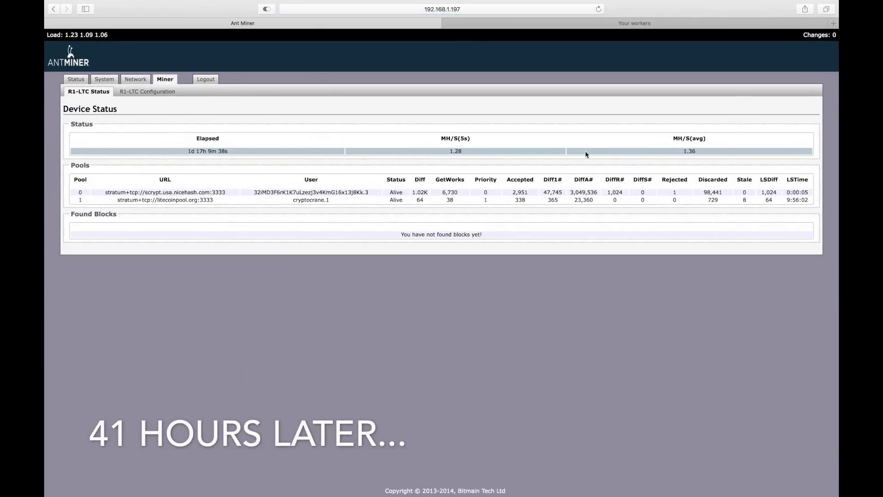
# - Highlight the 1.36 MH/s average hash rate, then clear the selection
pyautogui.moveTo(700, 149); pyautogui.dragTo(678, 150)
pyautogui.click(679, 151)
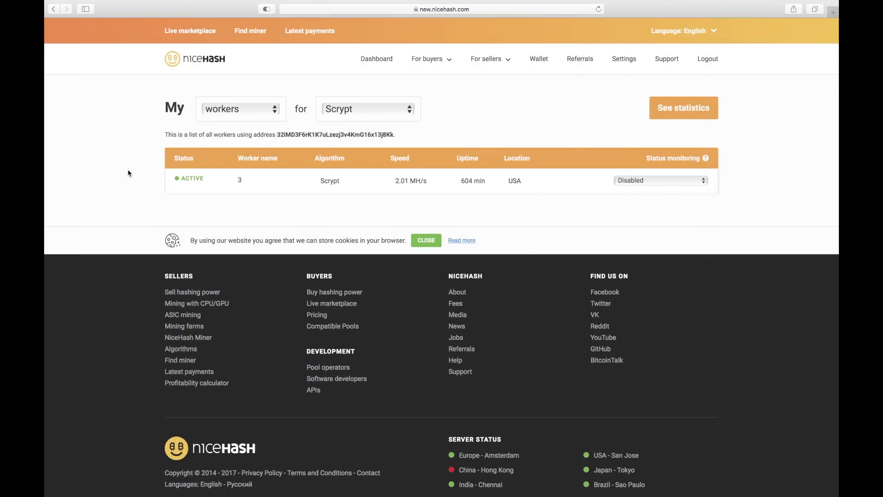
pyautogui.moveTo(395, 182); pyautogui.dragTo(429, 181)
pyautogui.click(449, 177)
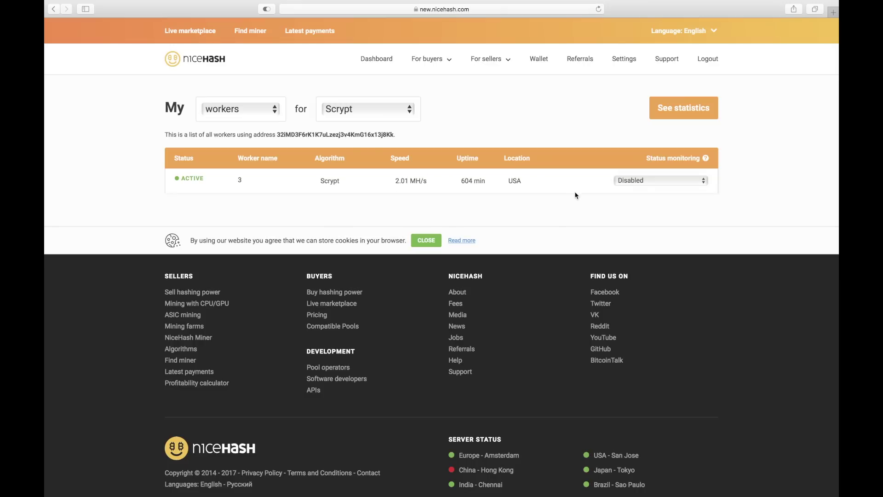